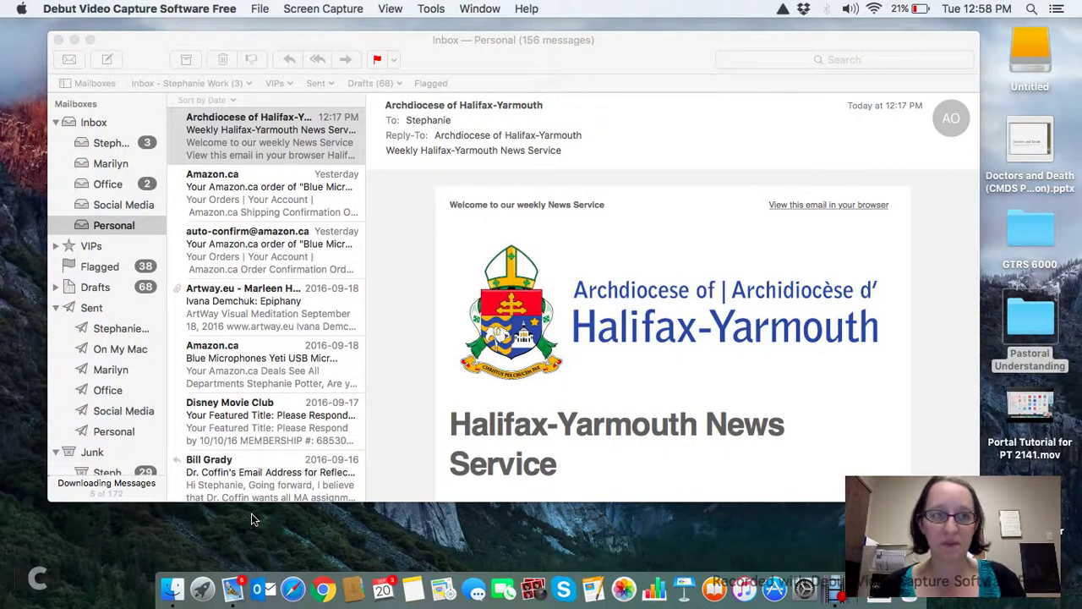
Bring the Mail window to the front and open the Mail application menu.
click(434, 68)
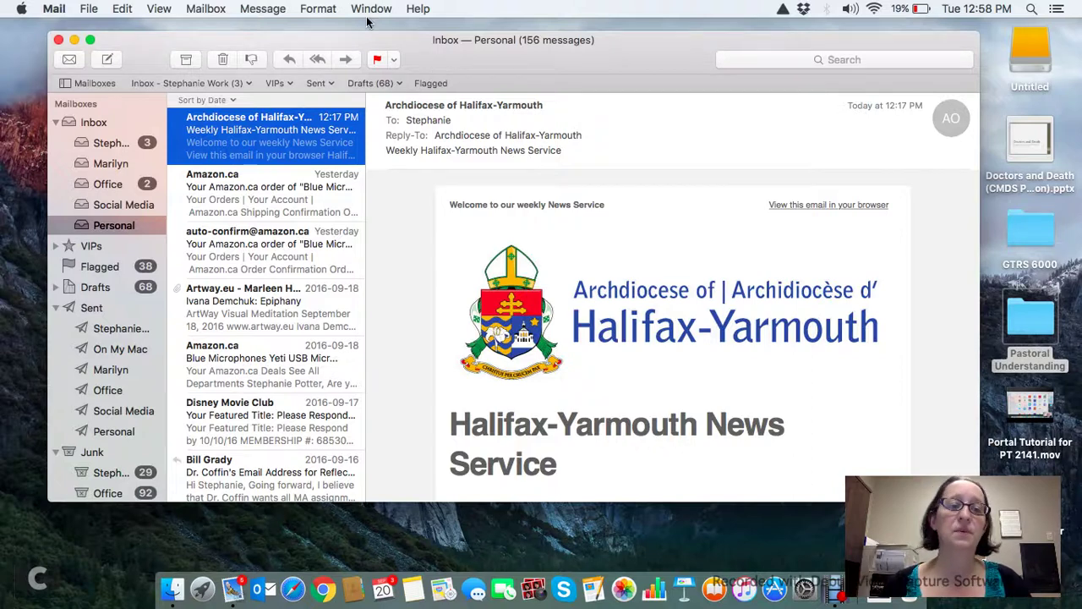
click(52, 9)
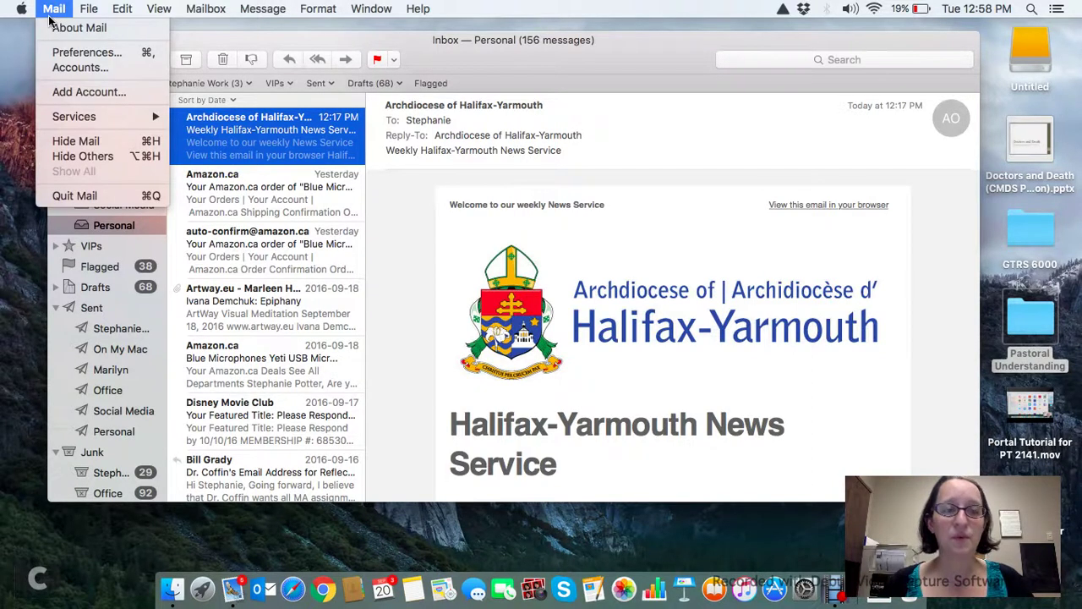
Choose Accounts… to open the Internet Accounts pane in System Preferences.
click(76, 68)
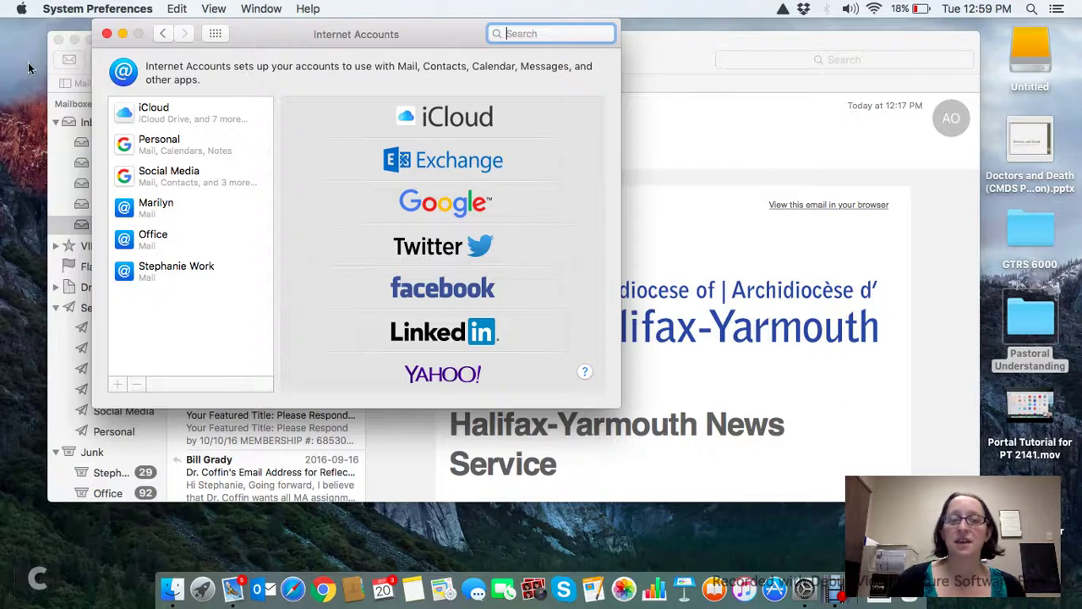
Choose Exchange as the new account type and replace the prefilled name with the user's full name.
click(474, 159)
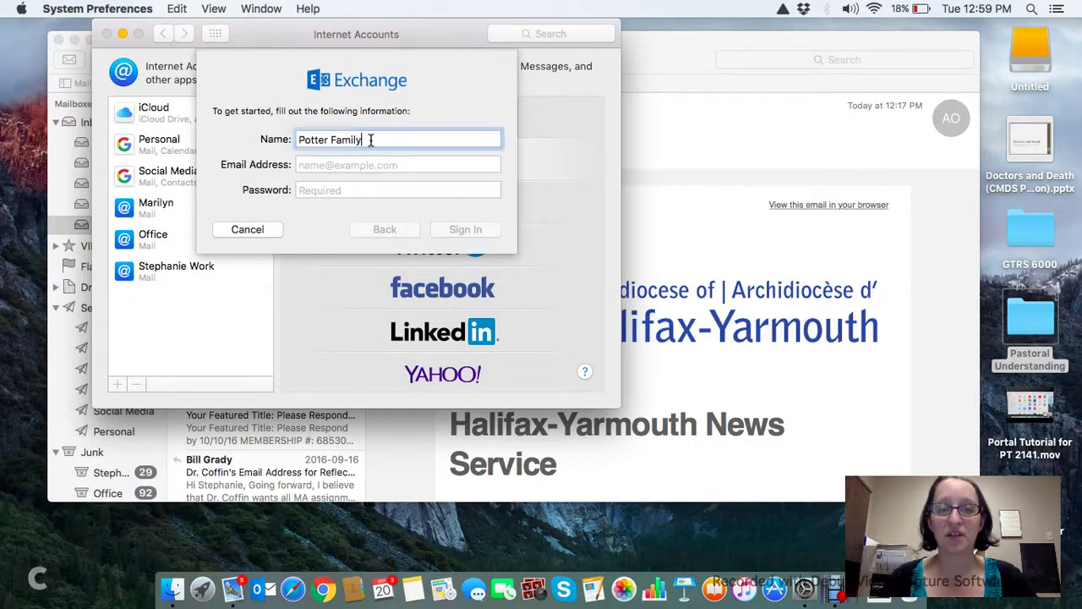
drag(370, 139, 129, 114)
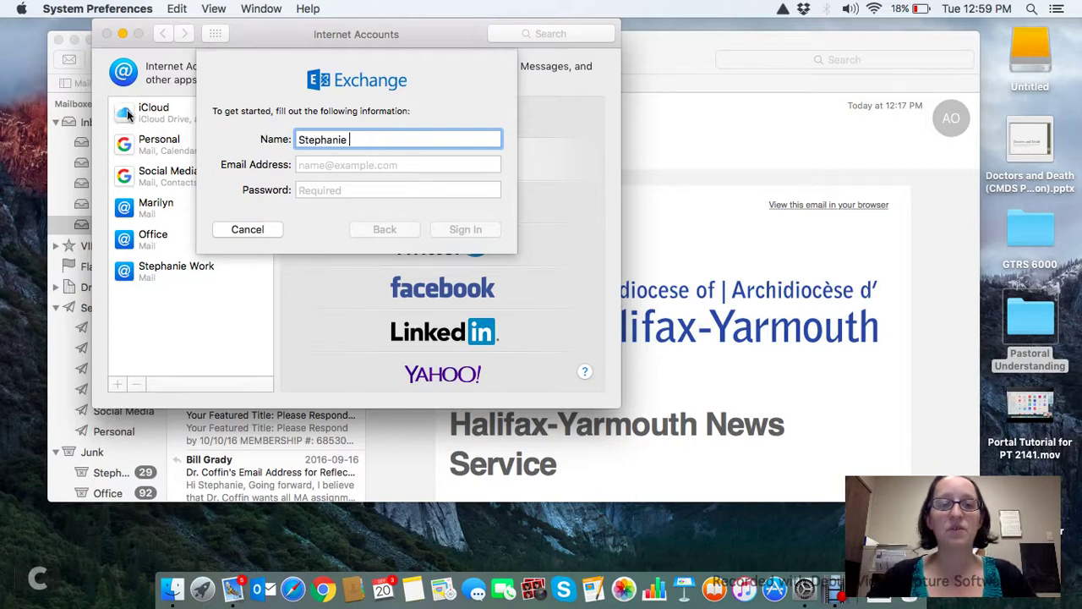
key(Tab)
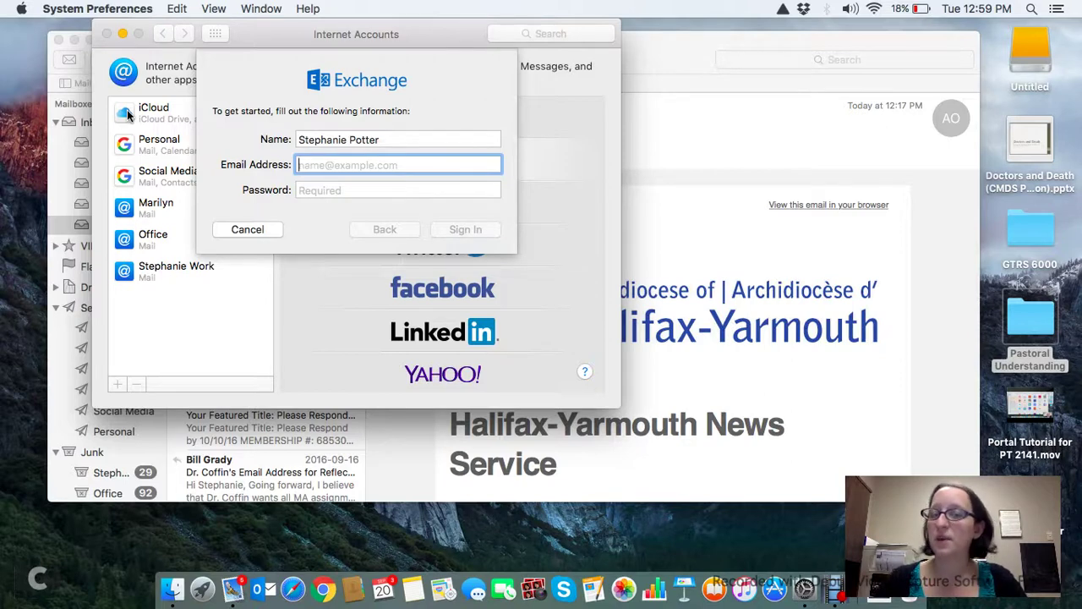
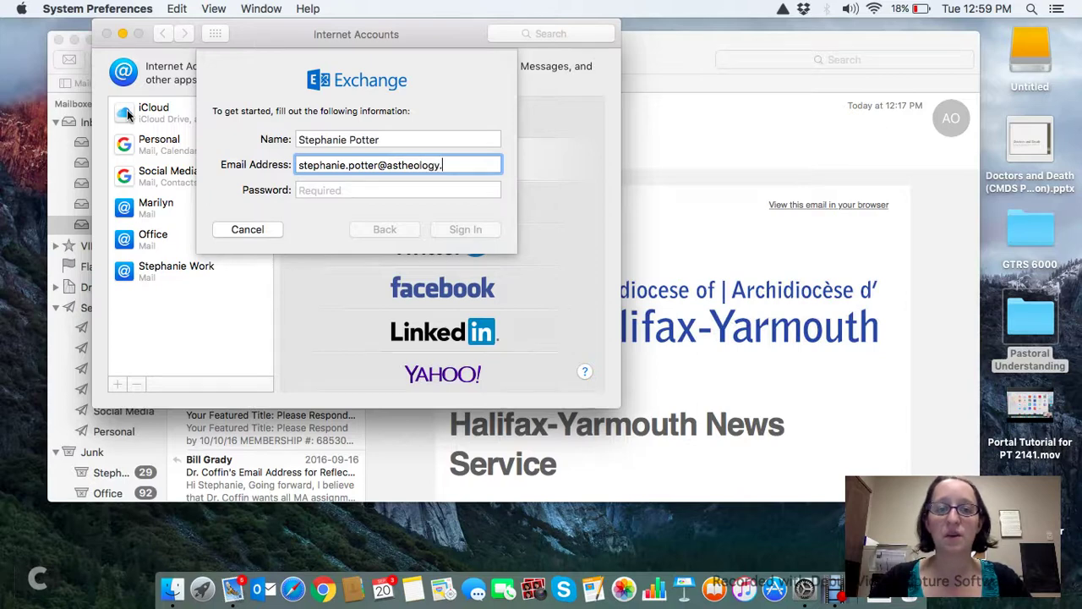
Enter the user's astheology.ns.ca e-mail address and the account password.
click(312, 188)
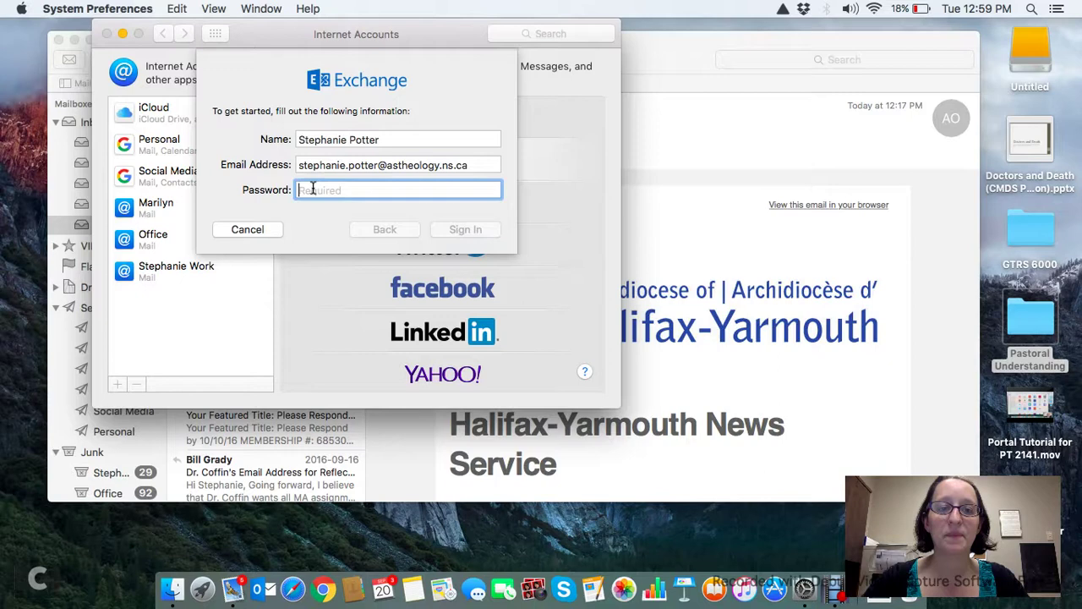
text(•••••••)
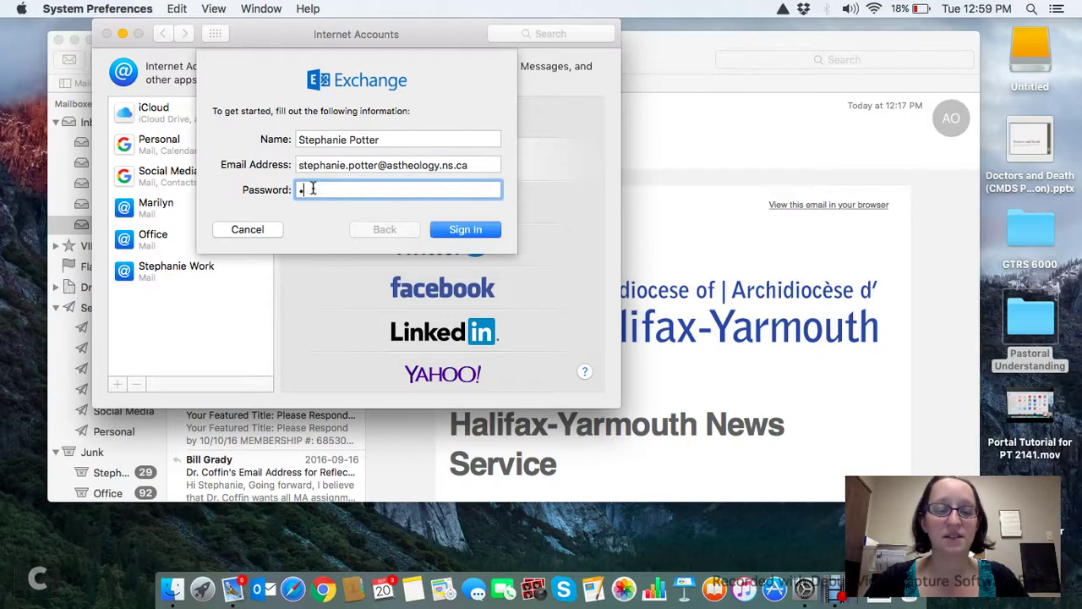
text(•••)
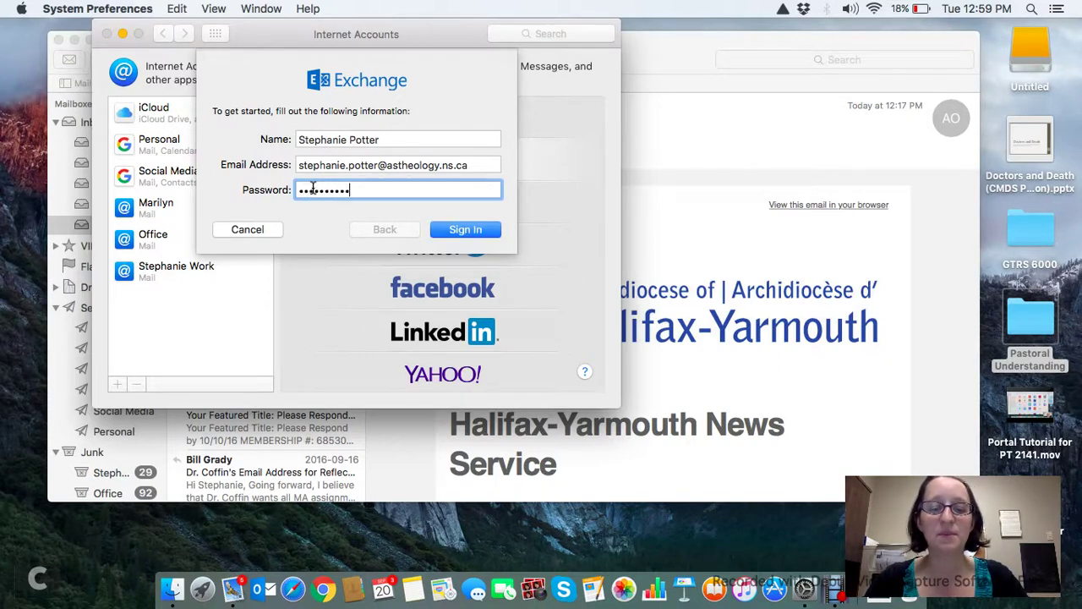
text(•••)
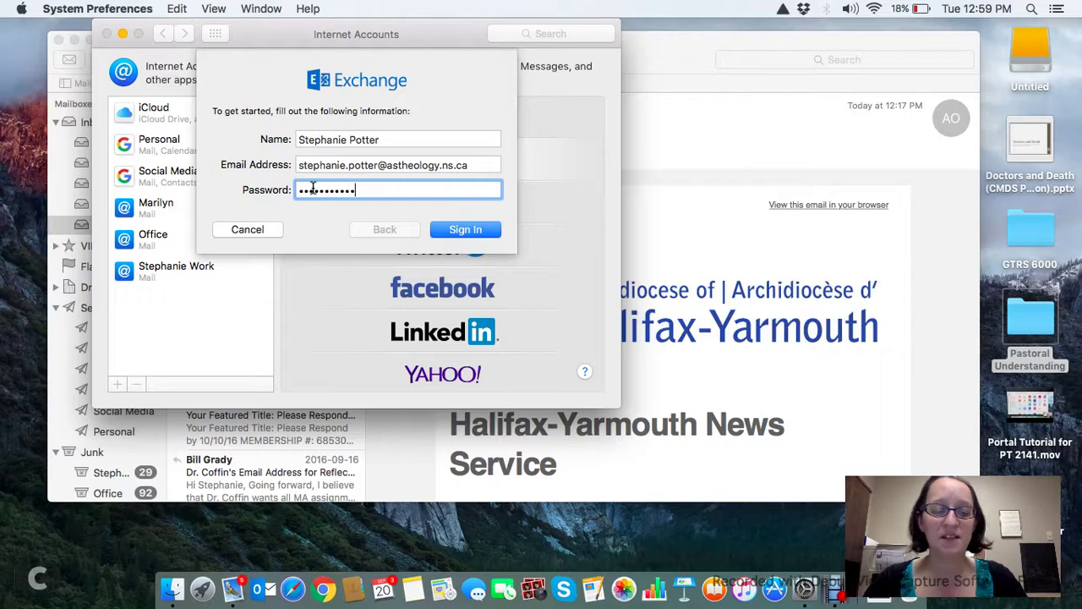
Sign in to Exchange, untick Notes and Reminders, and finish adding the account.
click(484, 229)
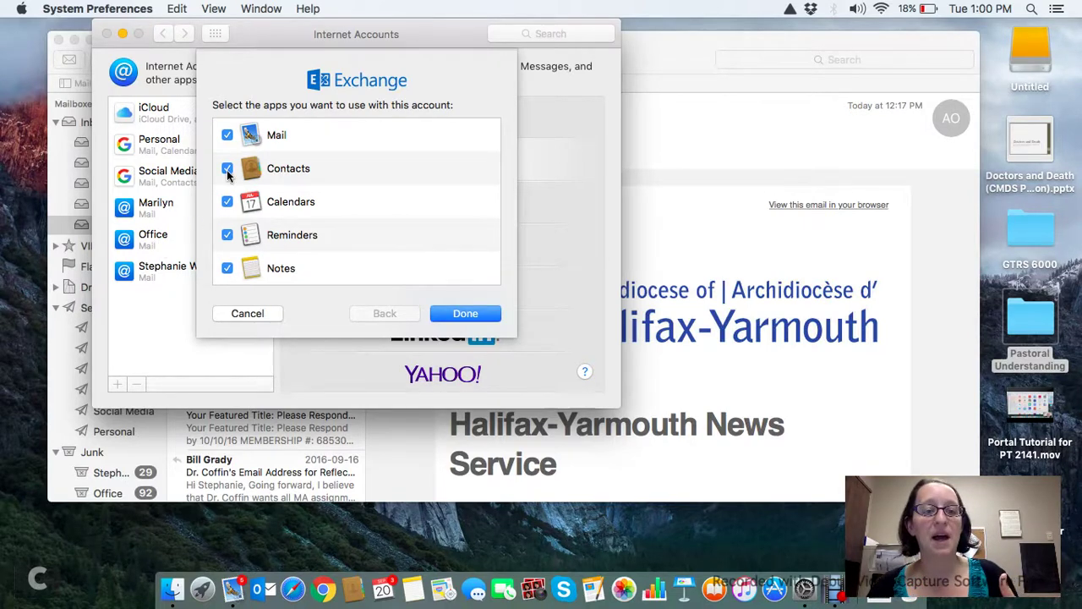
click(227, 269)
click(227, 235)
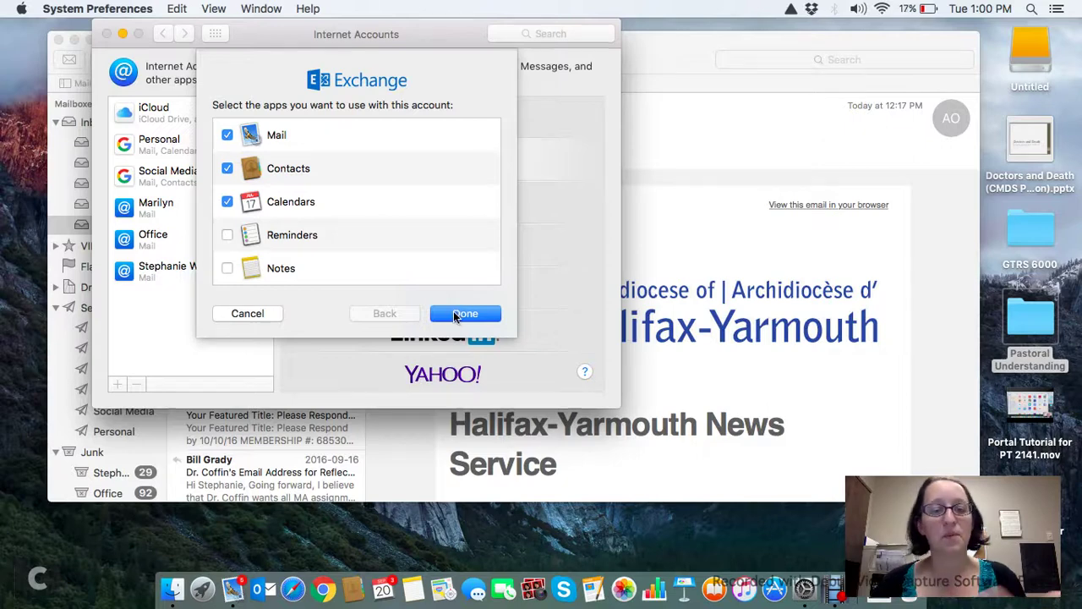
click(455, 314)
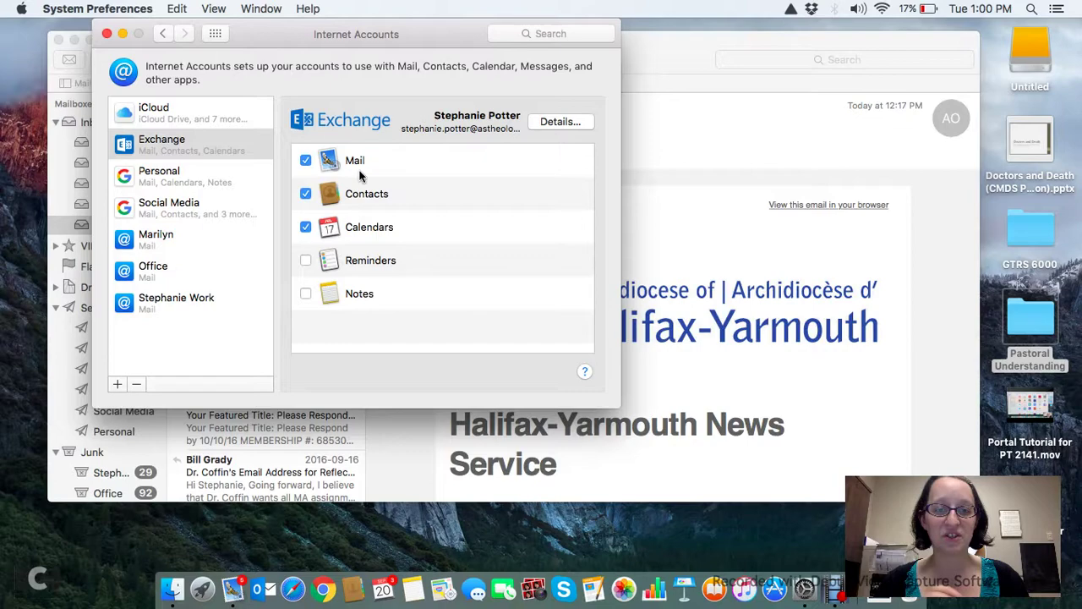
Close Internet Accounts and select the new Exchange inbox in Mail's sidebar.
click(106, 33)
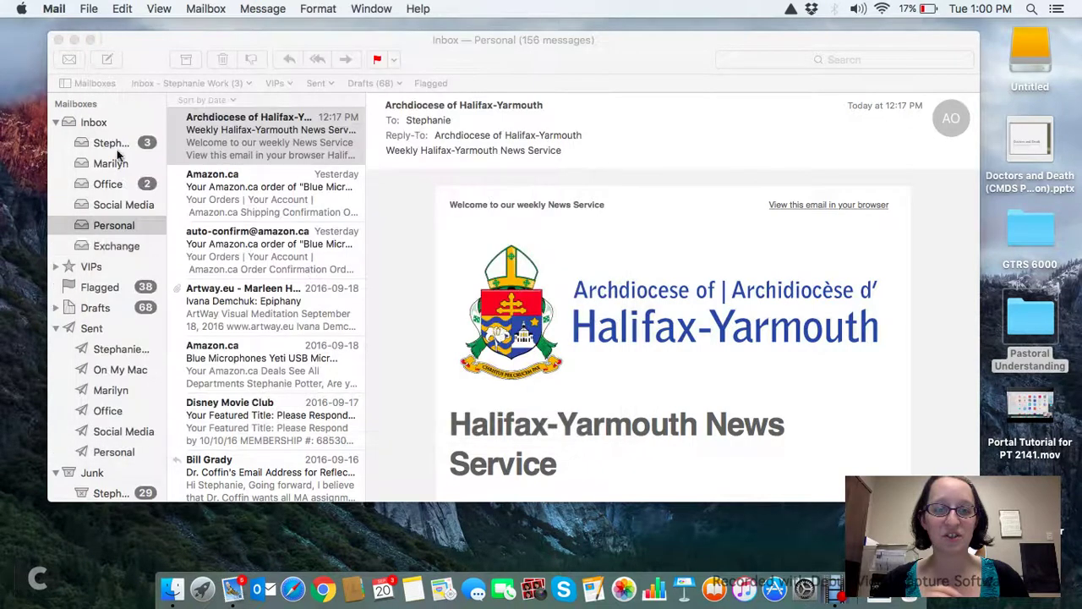
click(106, 246)
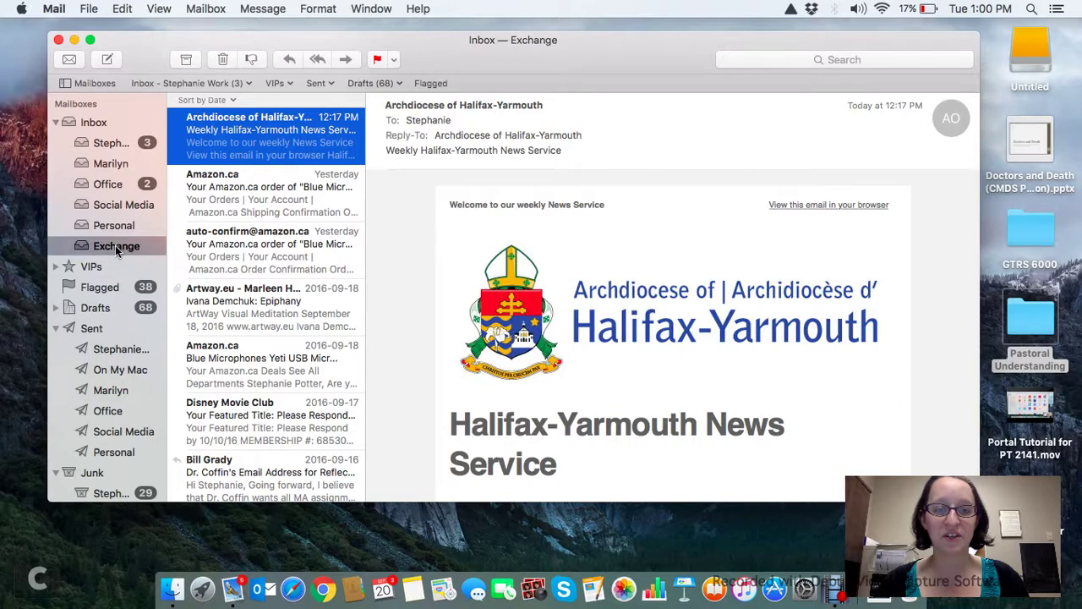
click(117, 247)
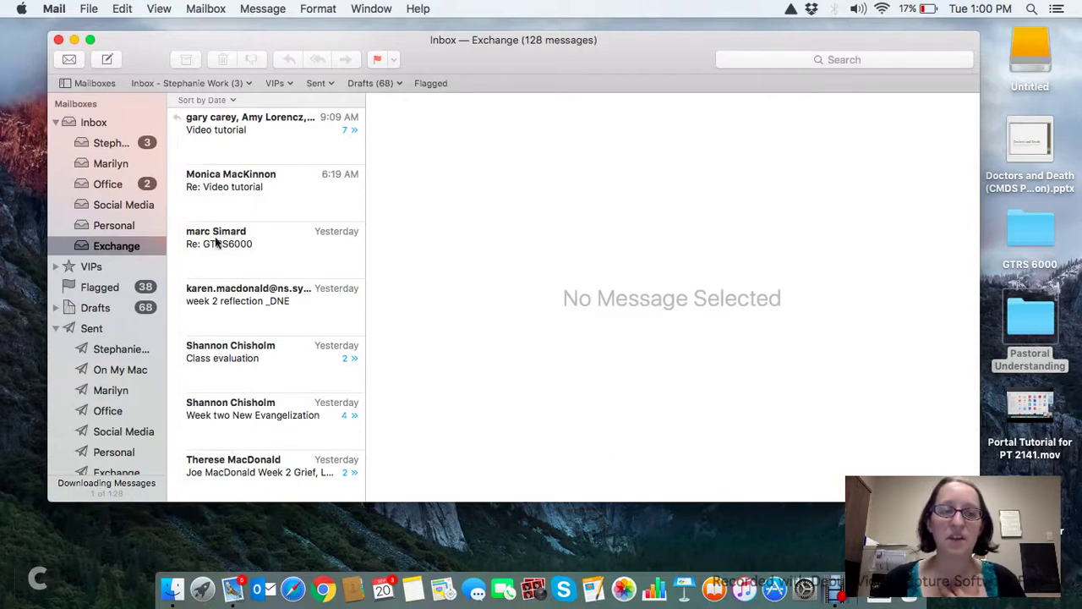
Start a new message addressed to the user's Gmail address with subject 'test'.
click(108, 59)
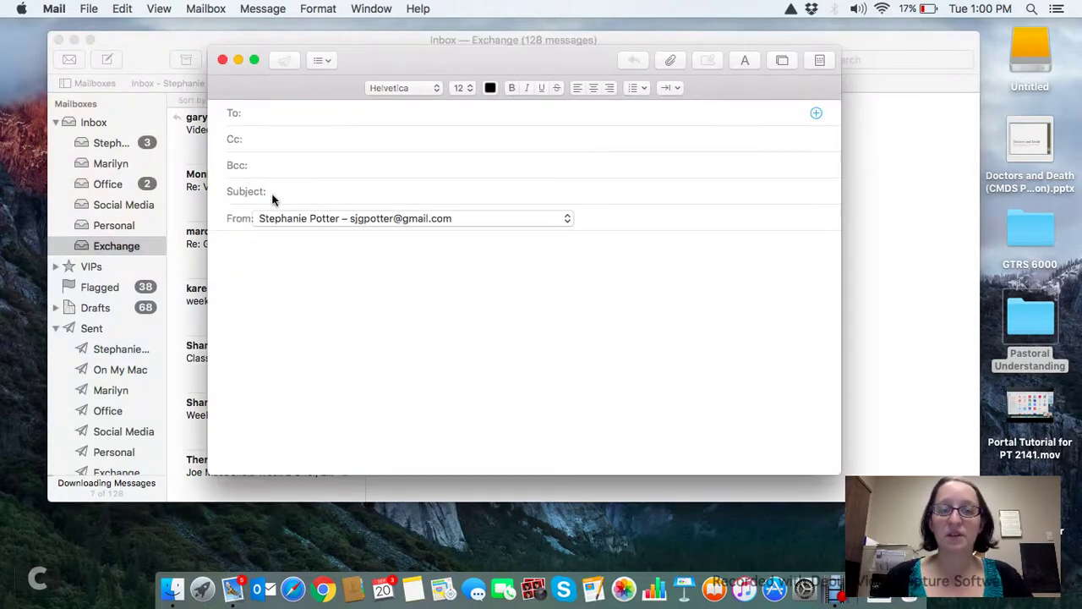
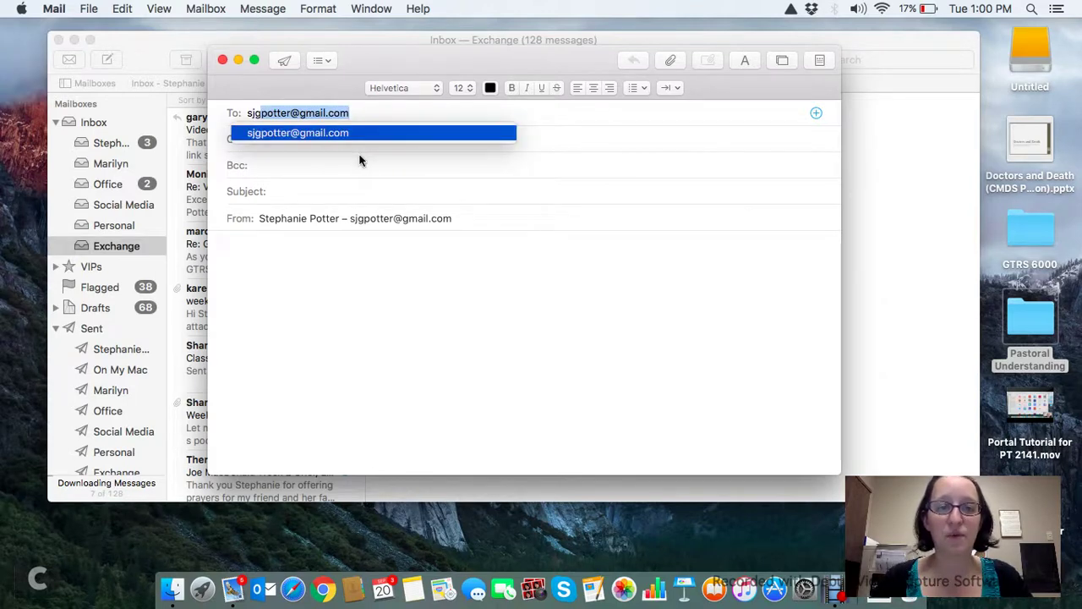
click(345, 135)
click(325, 193)
text(test)
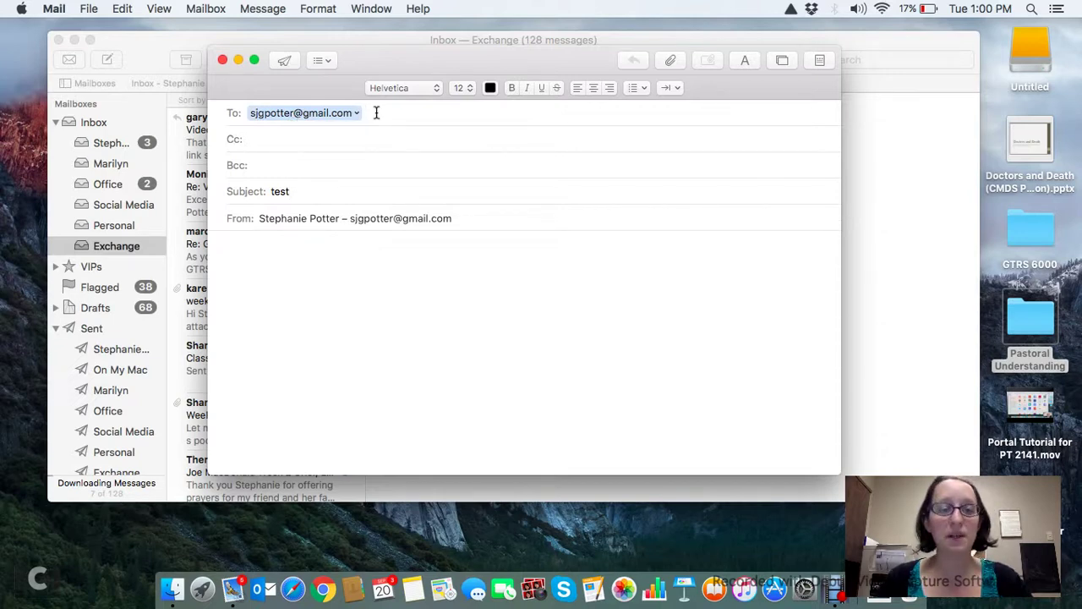
Send it from the astheology.ns.ca account with the body 'test'.
click(402, 220)
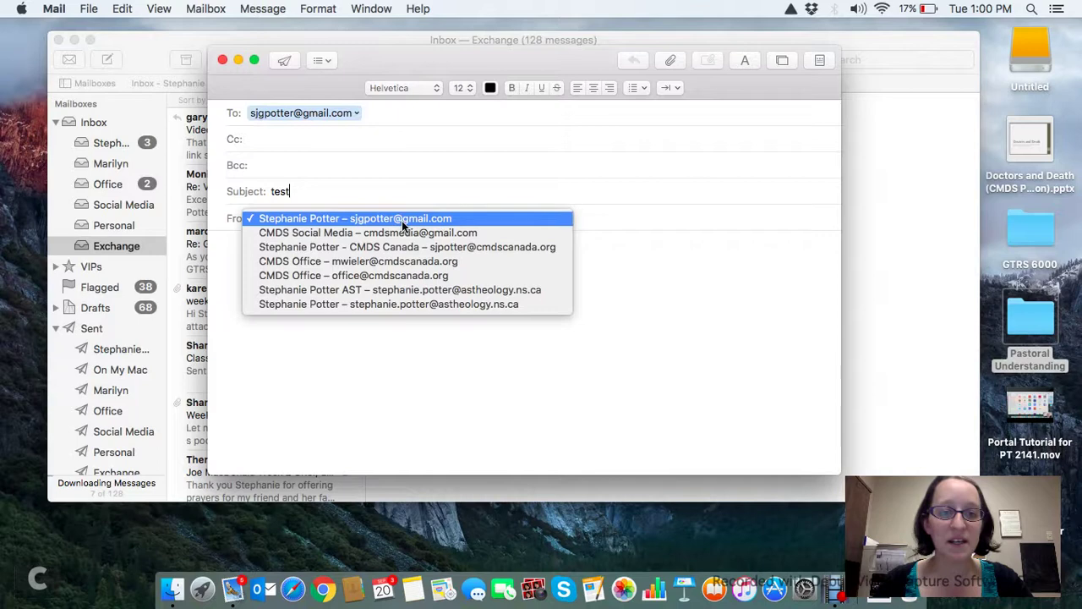
click(408, 290)
click(367, 256)
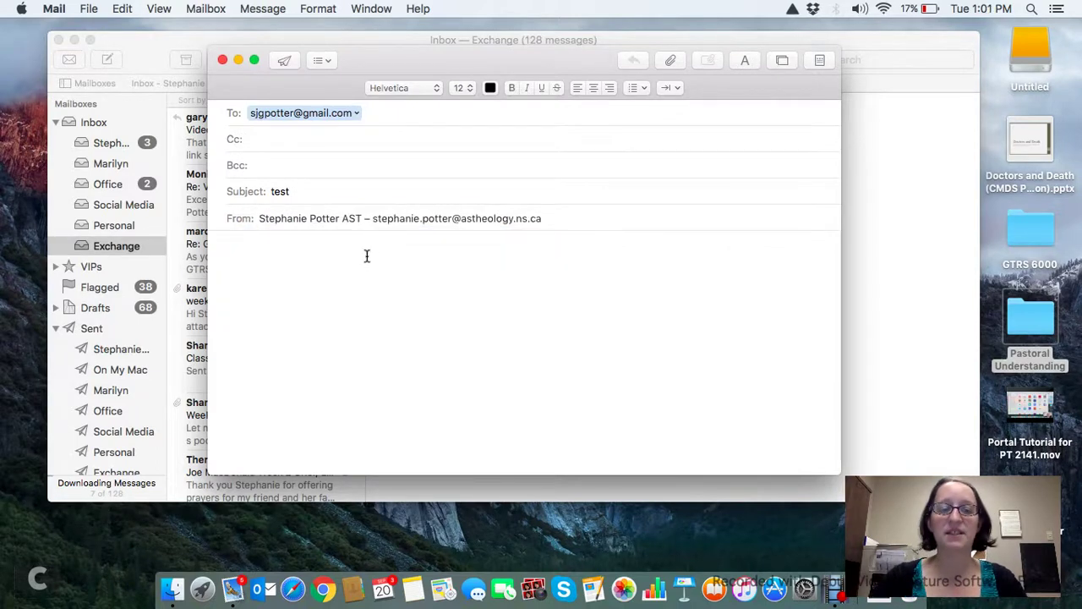
text(test)
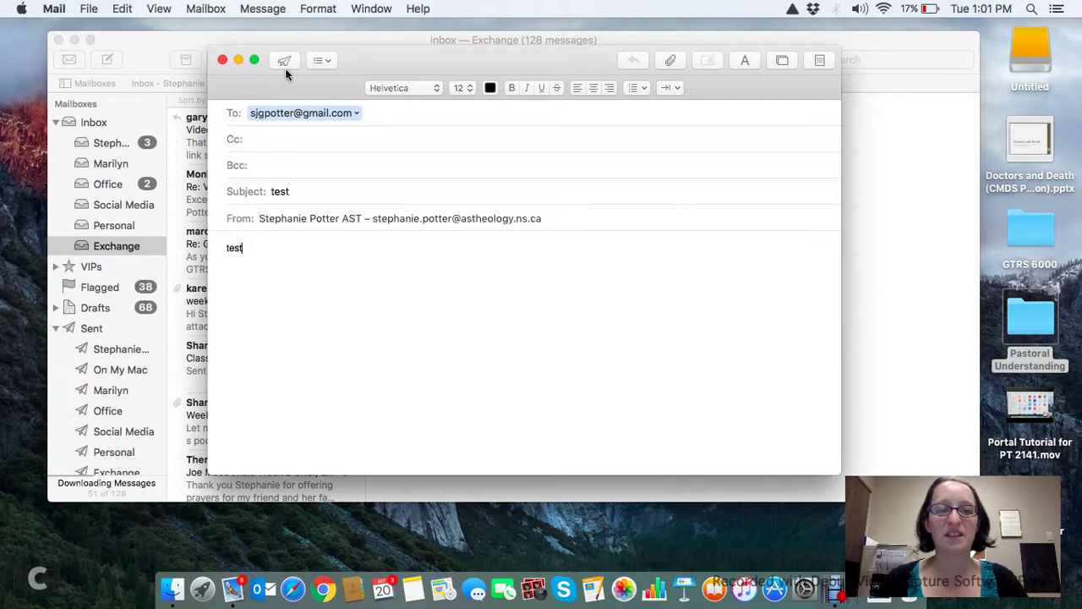
click(285, 64)
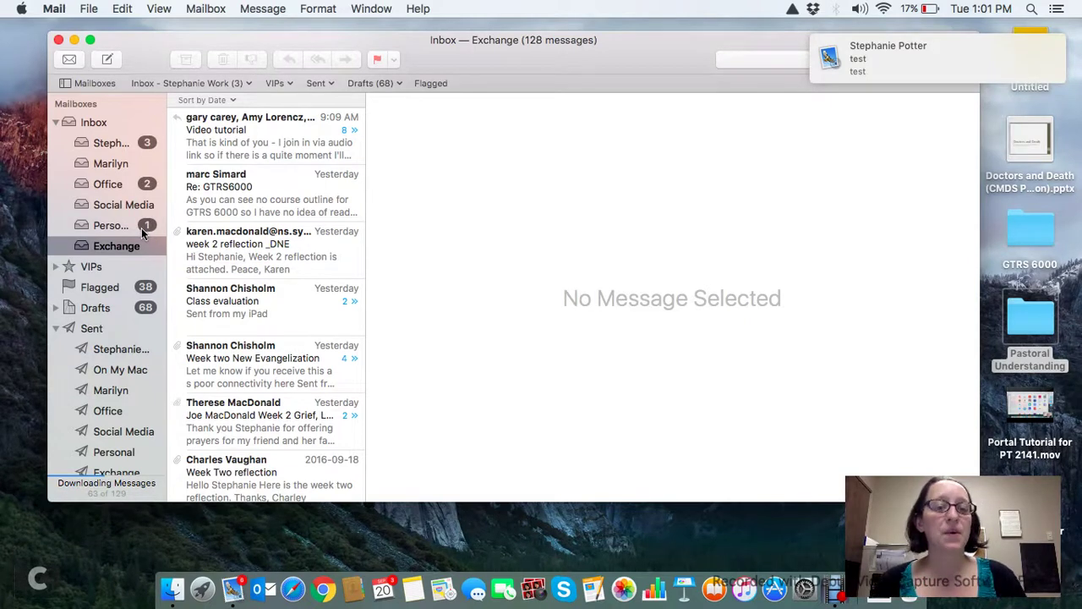
Quit Mail from the Mail menu.
click(58, 9)
click(92, 194)
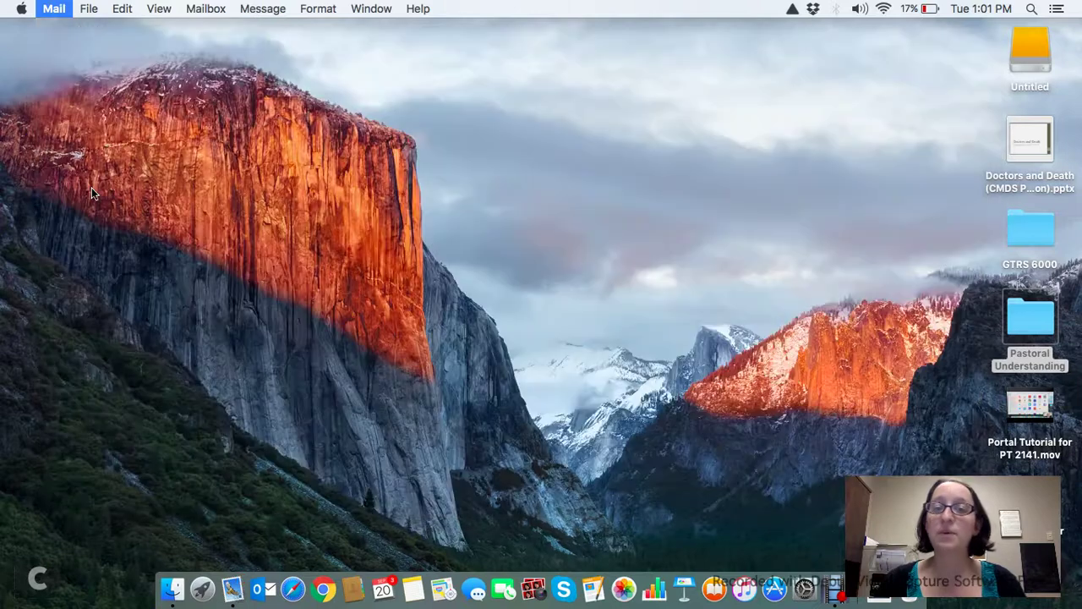